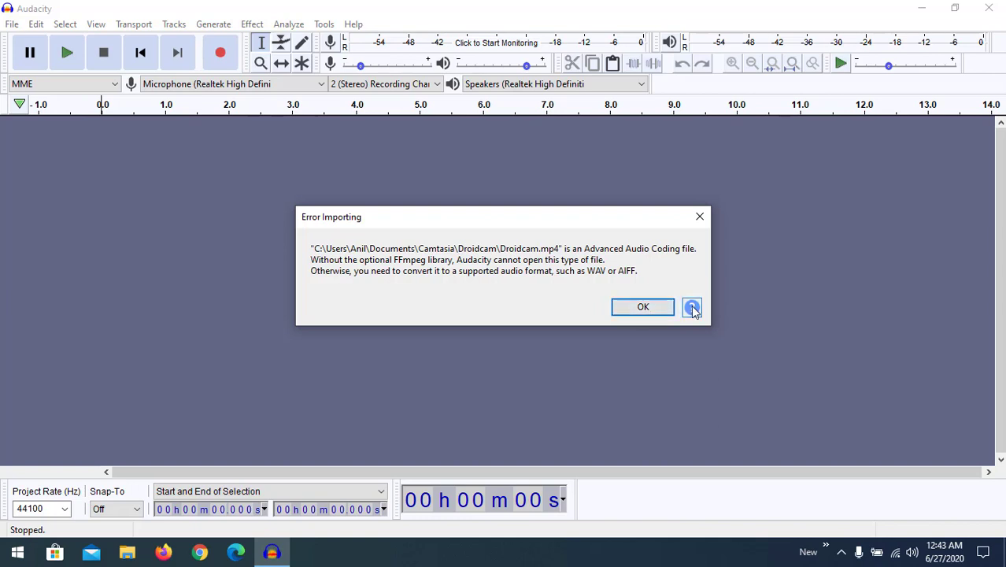
- Dismiss the import error and open the Libraries preferences
{"action": "left_click", "coordinate": [658, 314]}
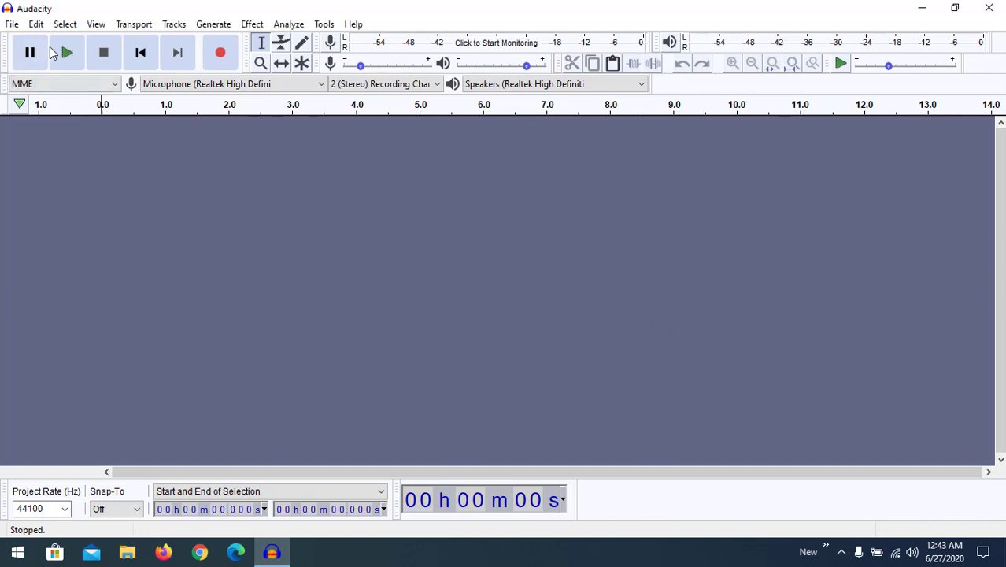
{"action": "left_click", "coordinate": [36, 26]}
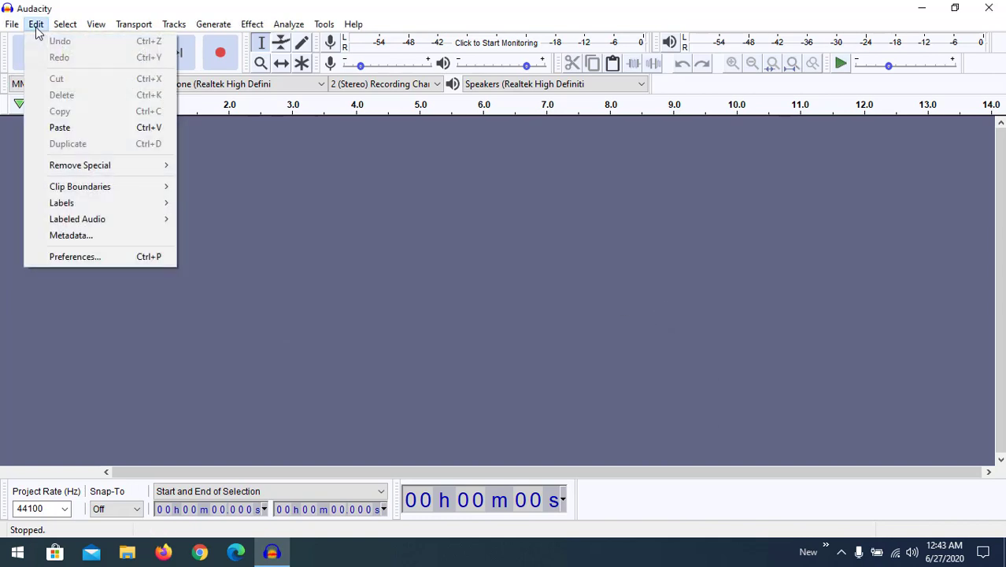
{"action": "left_click", "coordinate": [90, 260]}
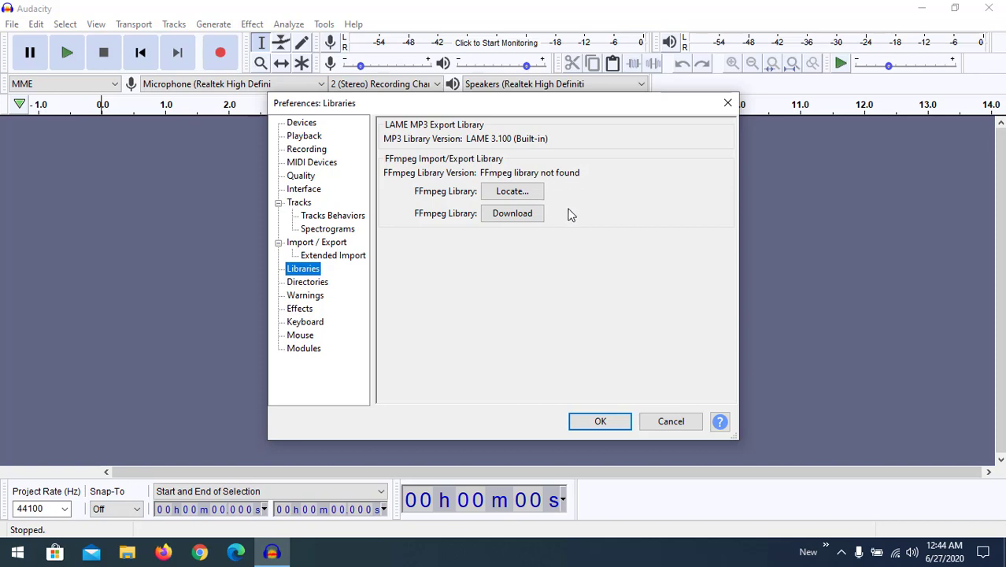
- Request the FFmpeg library download and view the online manual's FFmpeg installation page in a maximized browser window
{"action": "left_click", "coordinate": [519, 221]}
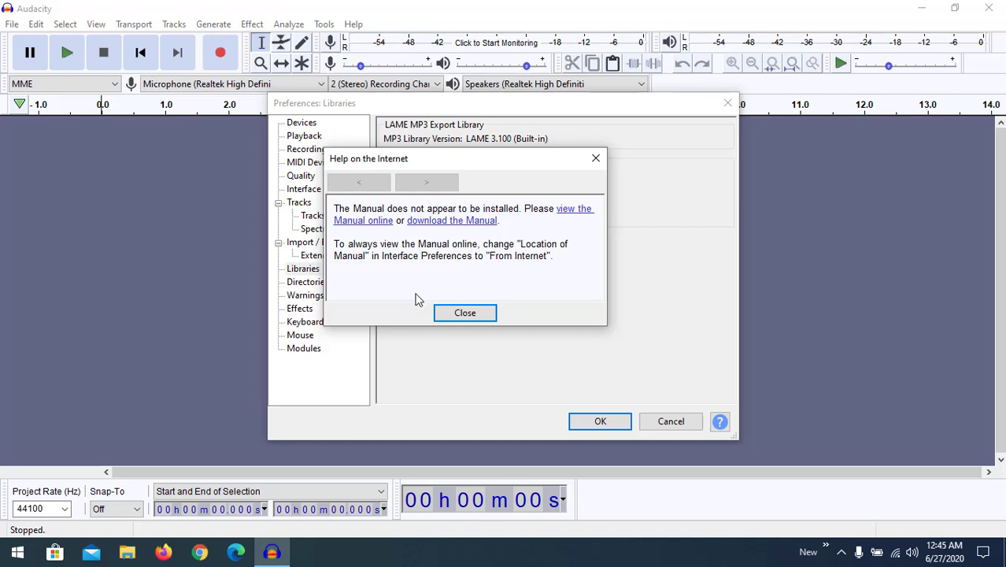
{"action": "left_click", "coordinate": [374, 224]}
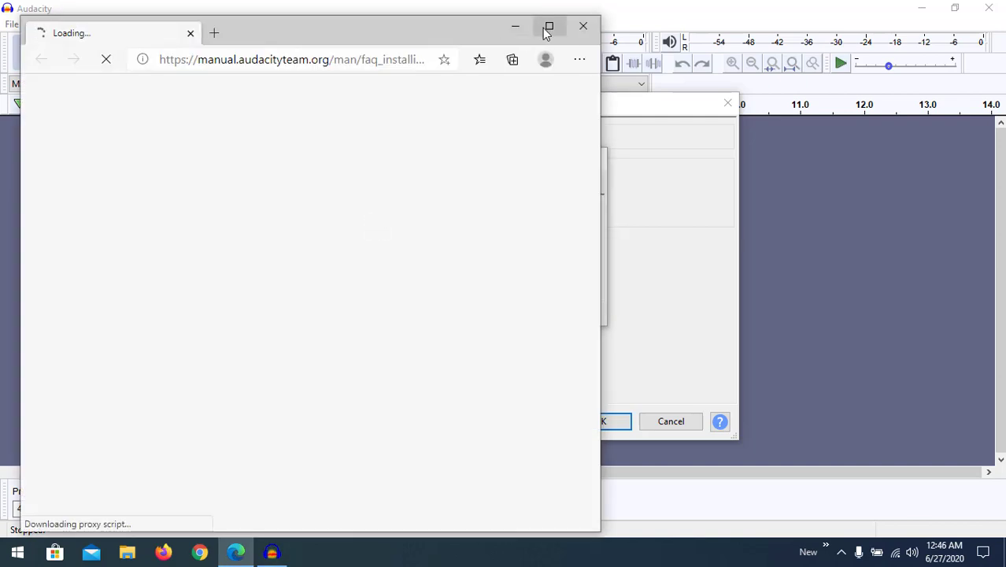
{"action": "left_click", "coordinate": [549, 27]}
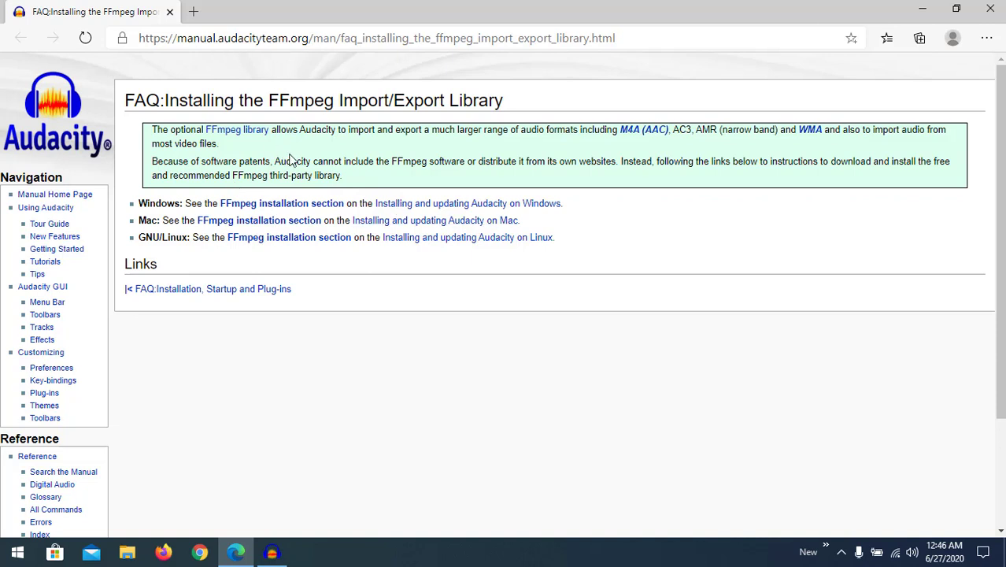
- Follow the Windows FFmpeg installation section to the full "Installing FFmpeg for Windows" instructions
{"action": "double_click", "coordinate": [144, 203]}
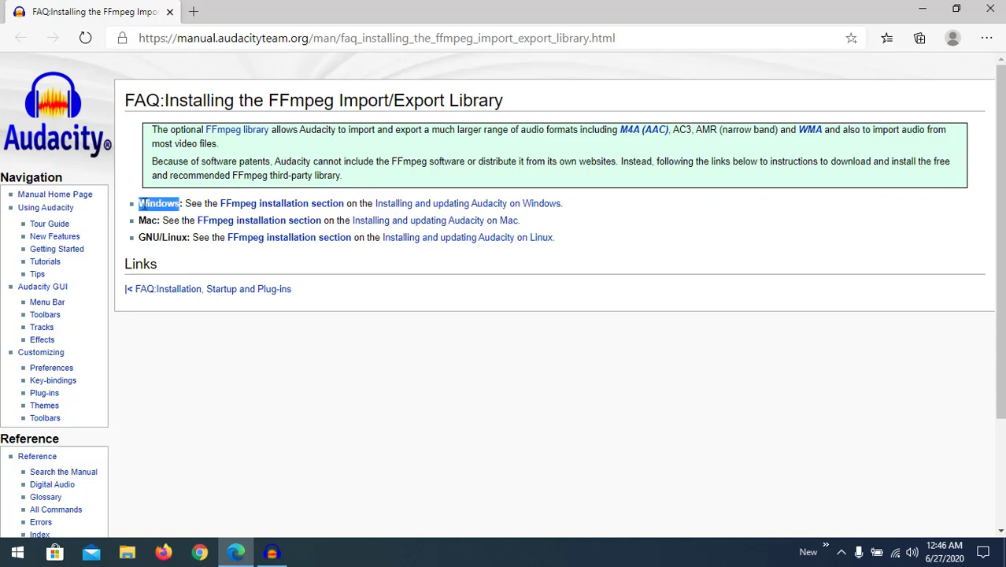
{"action": "left_click", "coordinate": [351, 287]}
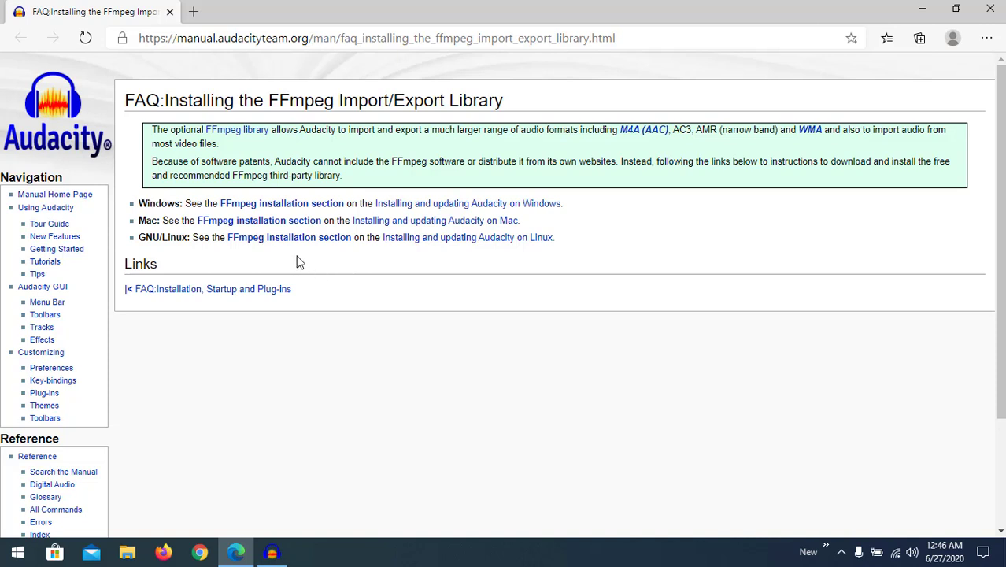
{"action": "left_click", "coordinate": [306, 206]}
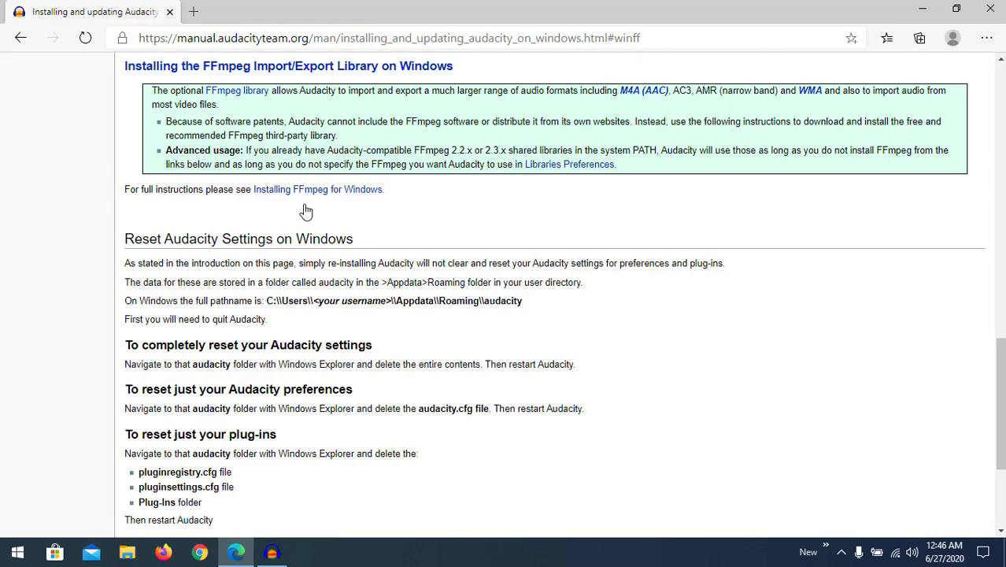
{"action": "scroll", "coordinate": [262, 138], "scroll_direction": "up", "scroll_amount": 1}
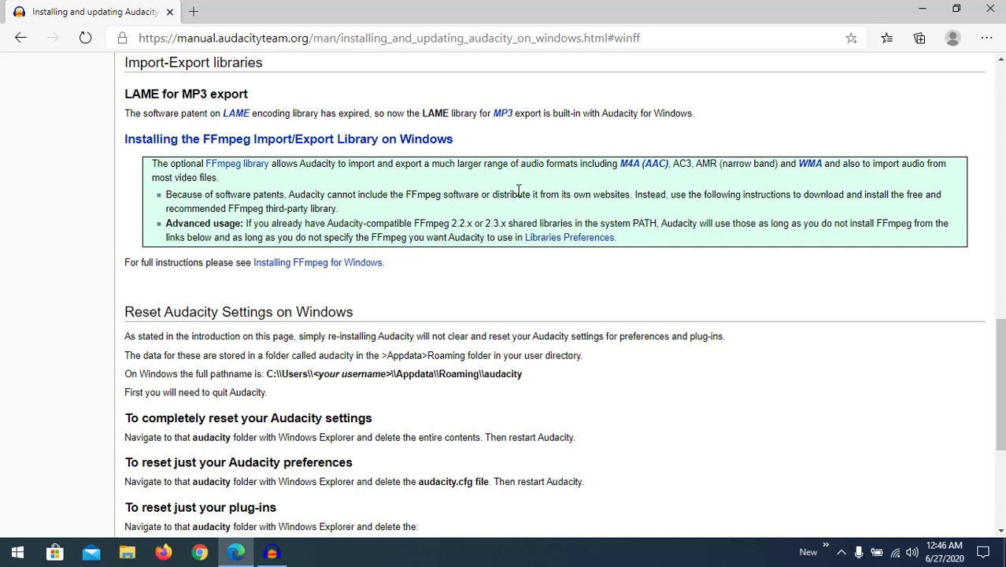
{"action": "left_click", "coordinate": [329, 265]}
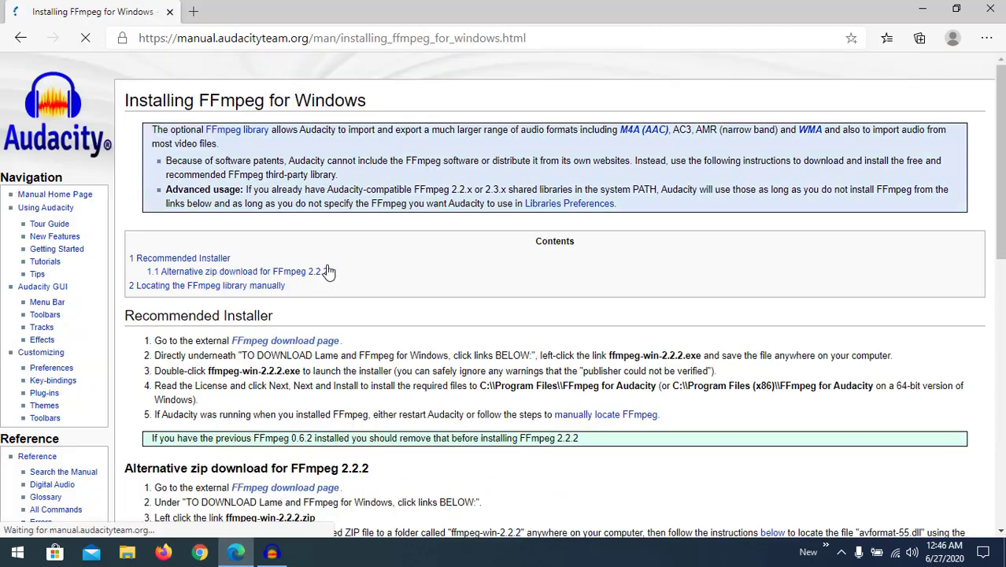
- Go to the external FFmpeg download page and download ffmpeg-win-2.2.2.exe
{"action": "scroll", "coordinate": [423, 342], "scroll_direction": "down", "scroll_amount": 2}
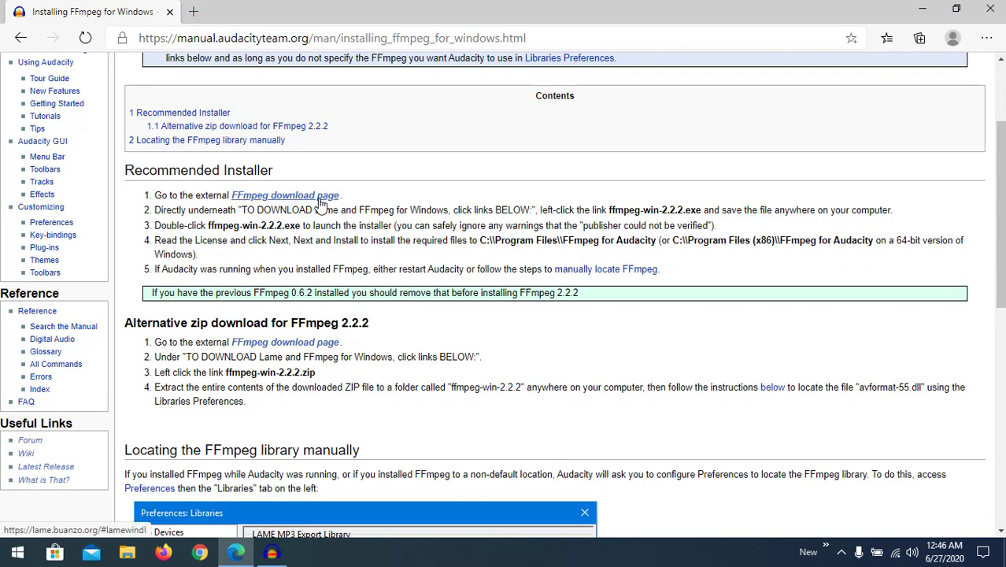
{"action": "left_click", "coordinate": [307, 202]}
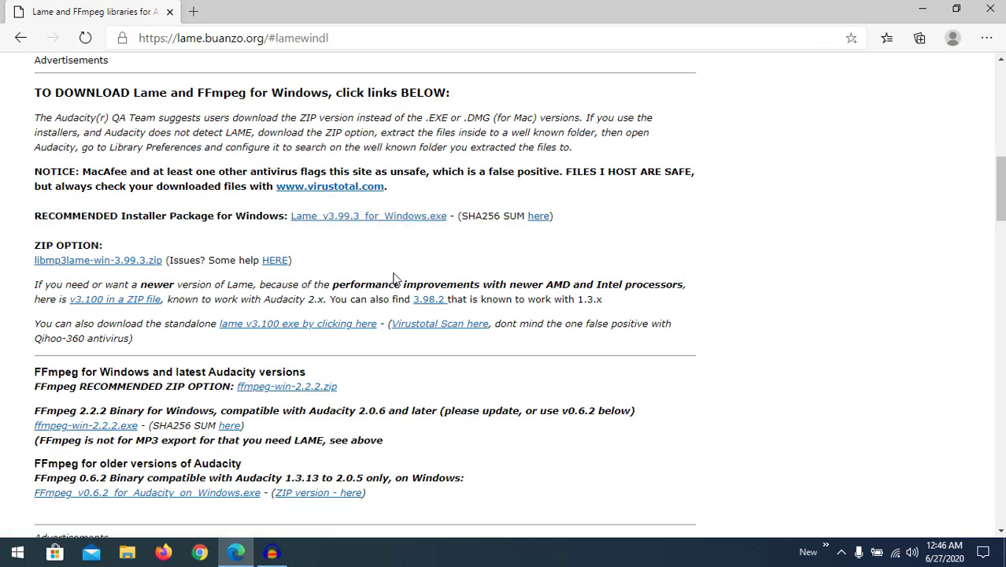
{"action": "scroll", "coordinate": [395, 281], "scroll_direction": "down", "scroll_amount": 2}
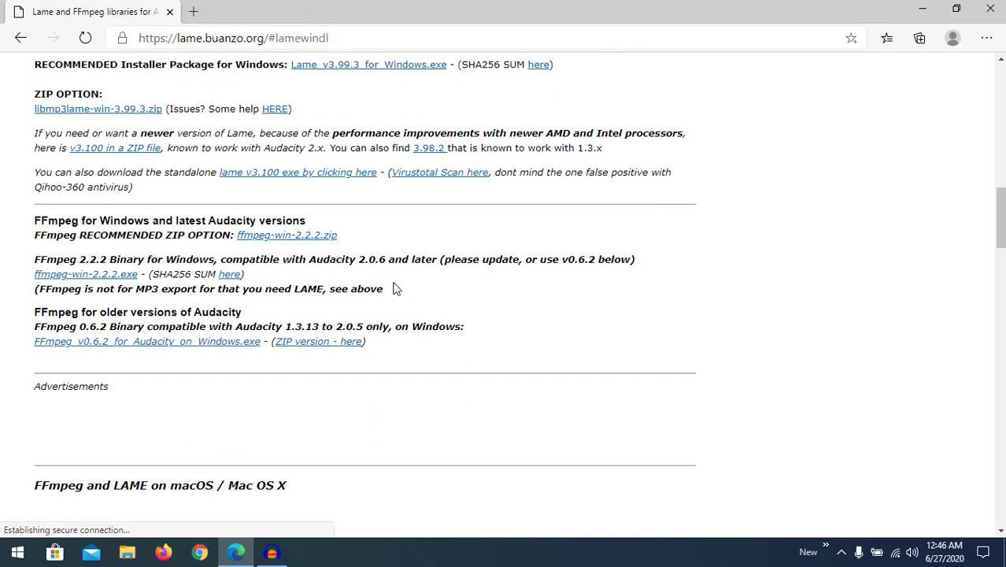
{"action": "scroll", "coordinate": [394, 289], "scroll_direction": "up", "scroll_amount": 1}
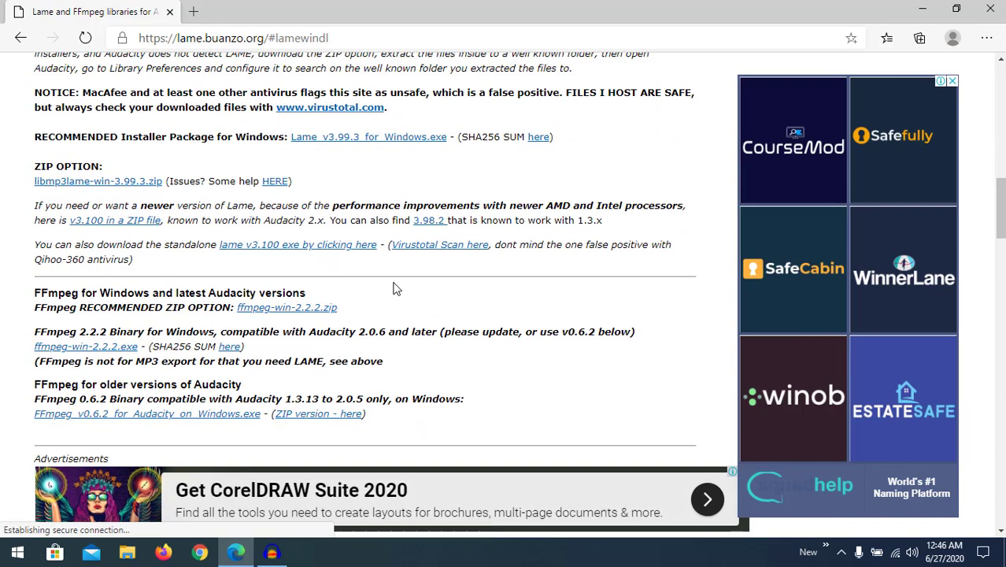
{"action": "left_click", "coordinate": [113, 181]}
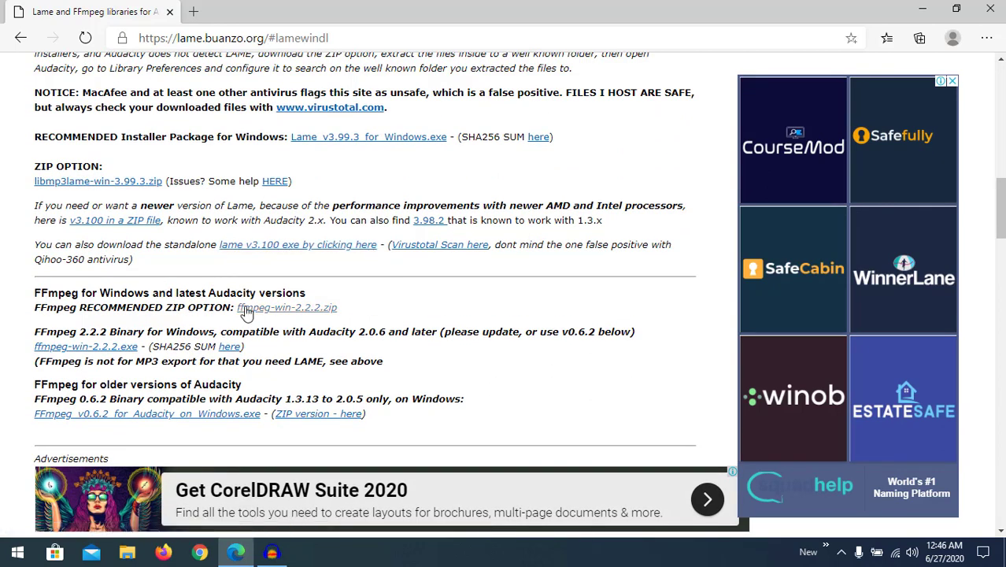
{"action": "scroll", "coordinate": [150, 285], "scroll_direction": "down", "scroll_amount": 1}
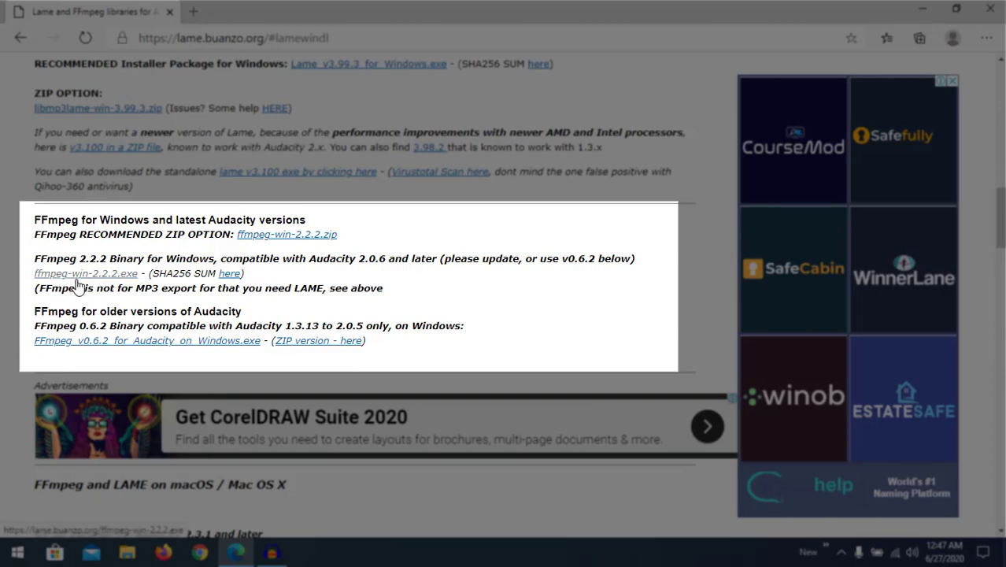
{"action": "left_click", "coordinate": [108, 279]}
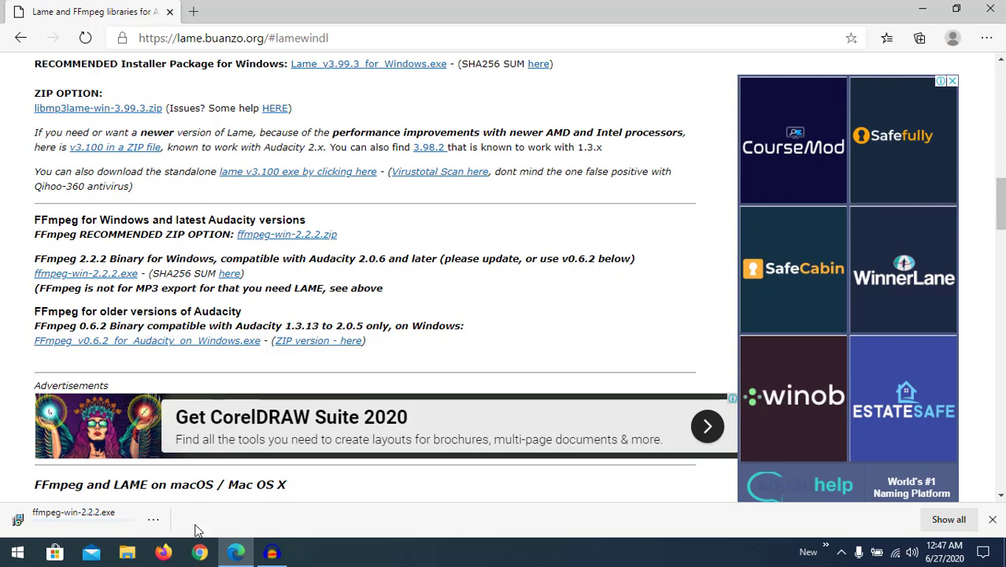
- Launch the downloaded ffmpeg-win-2.2.2.exe from the browser's full downloads list and choose English as the setup language
{"action": "left_click", "coordinate": [154, 519]}
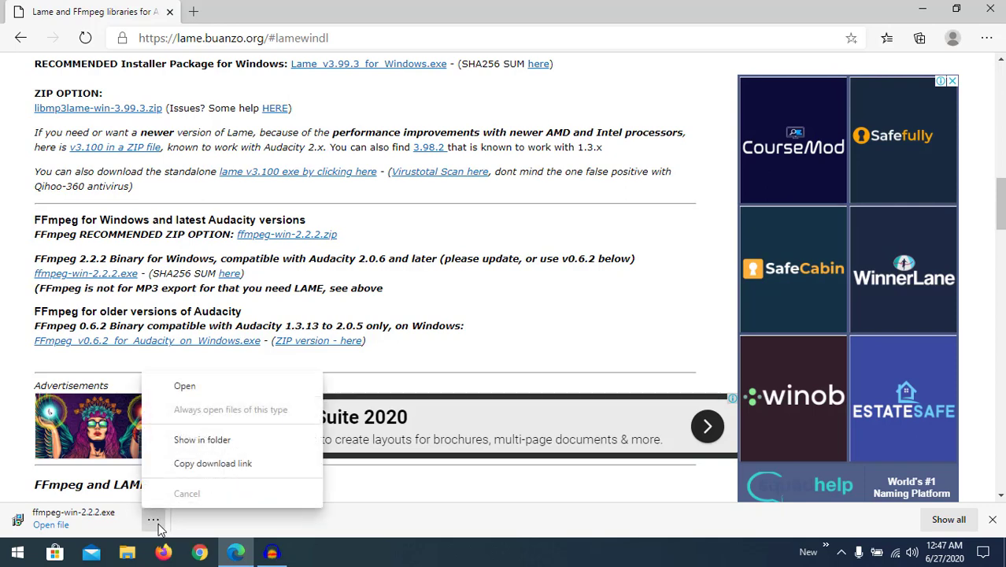
{"action": "left_click", "coordinate": [945, 520]}
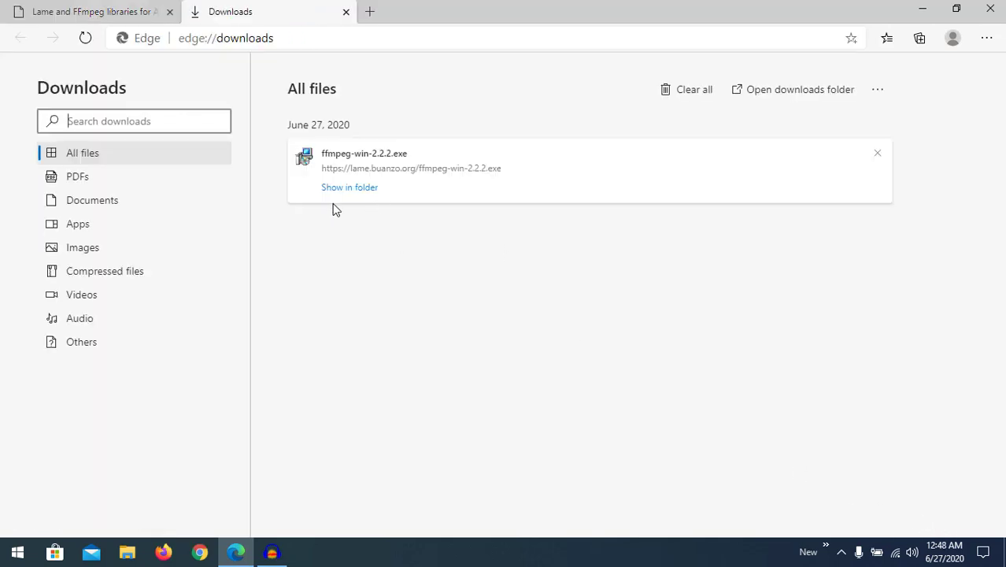
{"action": "left_click", "coordinate": [378, 159]}
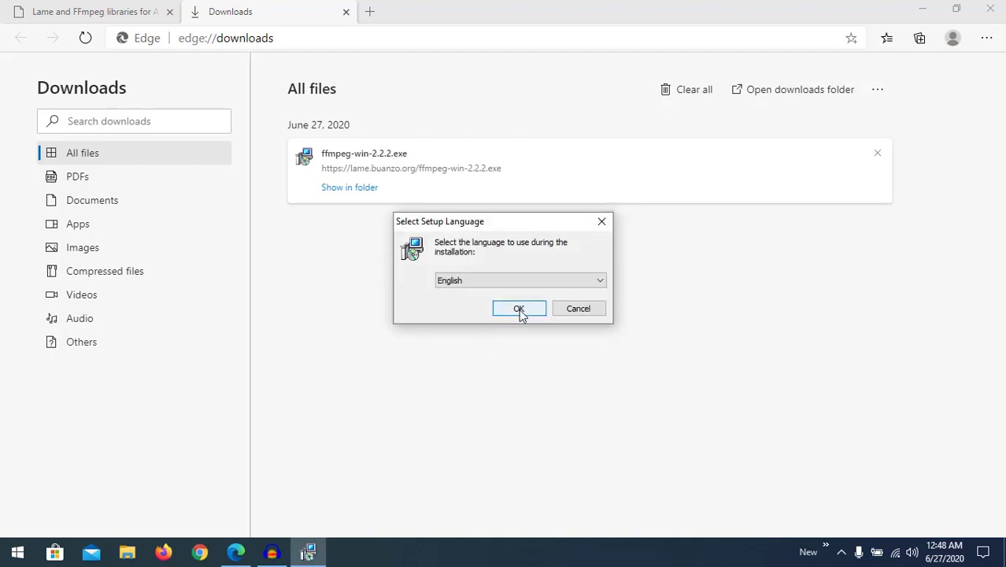
{"action": "left_click", "coordinate": [519, 309]}
- Install FFmpeg for Audacity into C:\Program Files (x86)\FFmpeg for Audacity and finish the setup wizard
{"action": "left_click", "coordinate": [592, 394]}
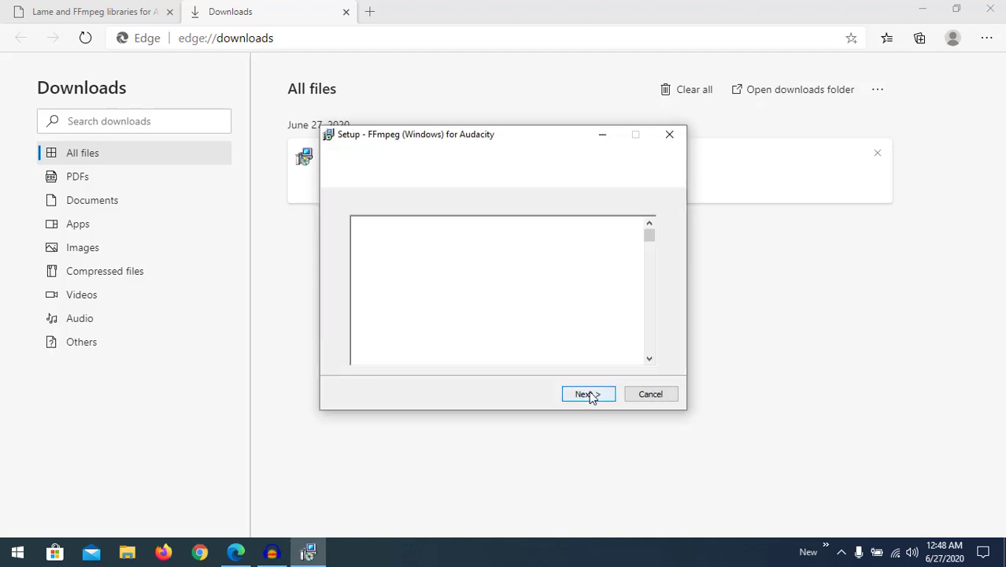
{"action": "left_click", "coordinate": [589, 393]}
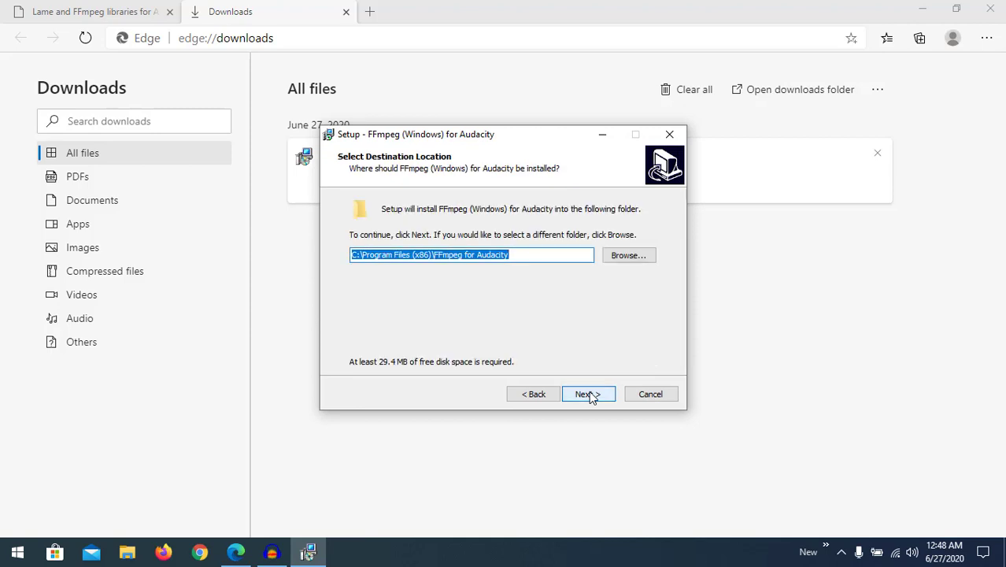
{"action": "left_click", "coordinate": [370, 255]}
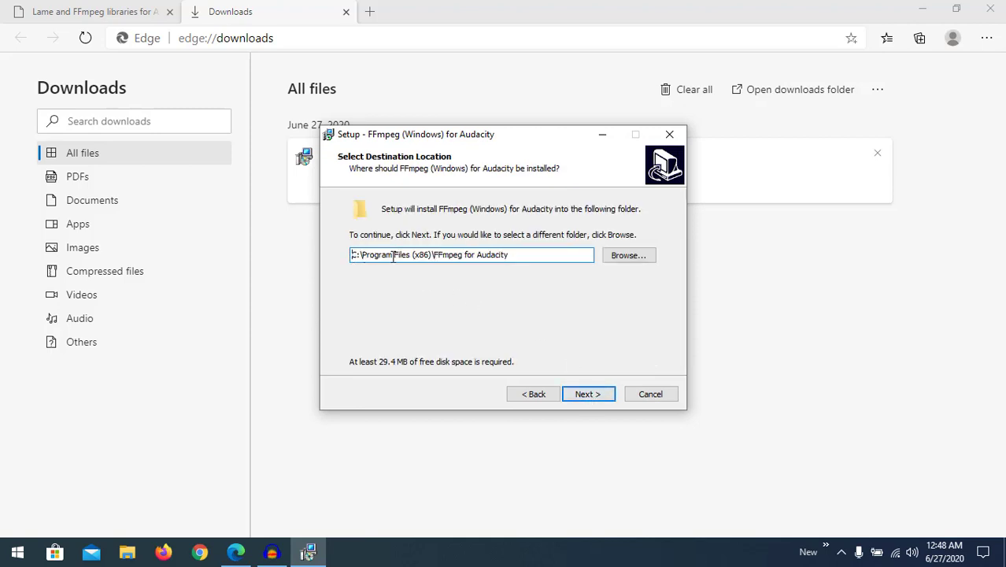
{"action": "left_click", "coordinate": [589, 394]}
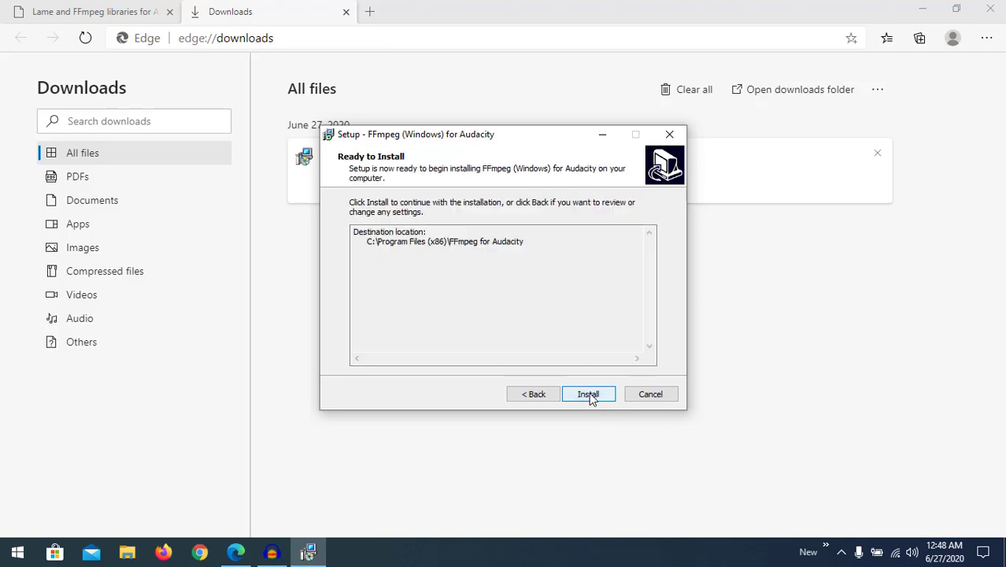
{"action": "left_click", "coordinate": [589, 394]}
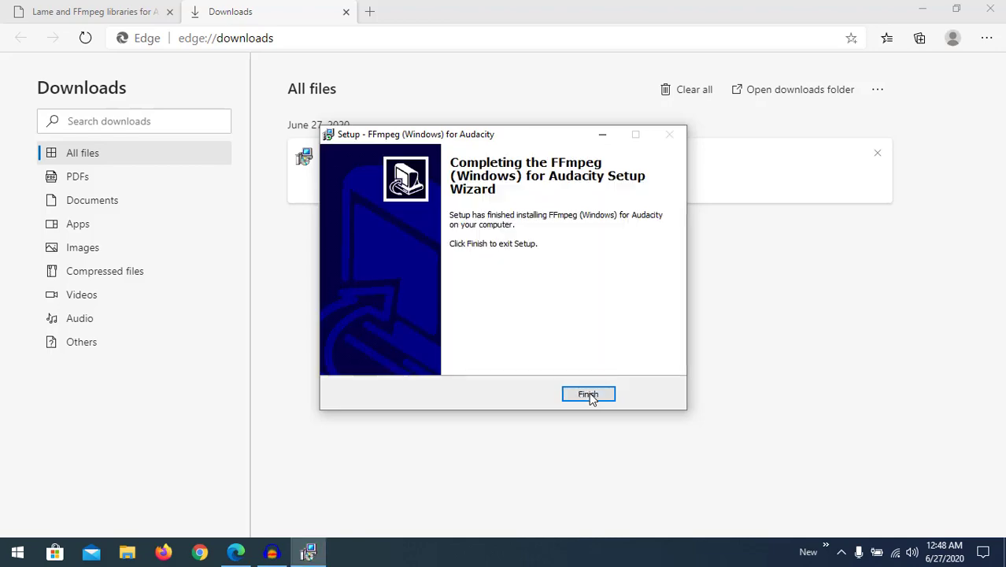
{"action": "left_click", "coordinate": [589, 395]}
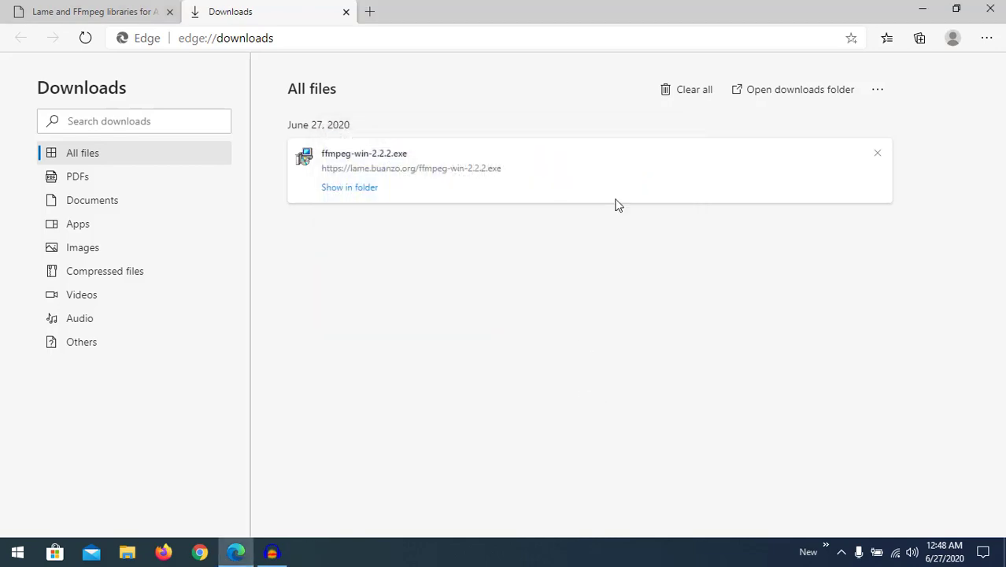
- Switch back to Audacity and close the manual help notice and the preferences
{"action": "left_click", "coordinate": [923, 9]}
{"action": "left_click", "coordinate": [480, 315]}
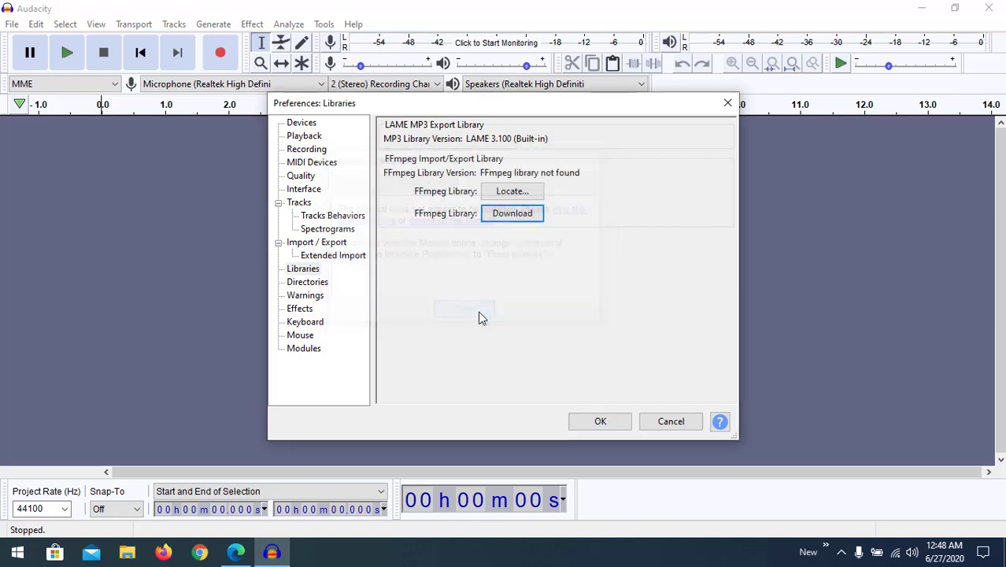
{"action": "left_click", "coordinate": [614, 423]}
- Locate the FFmpeg library in the Libraries preferences, decline manual location to keep the detected libraries, and apply the preferences
{"action": "left_click", "coordinate": [36, 25]}
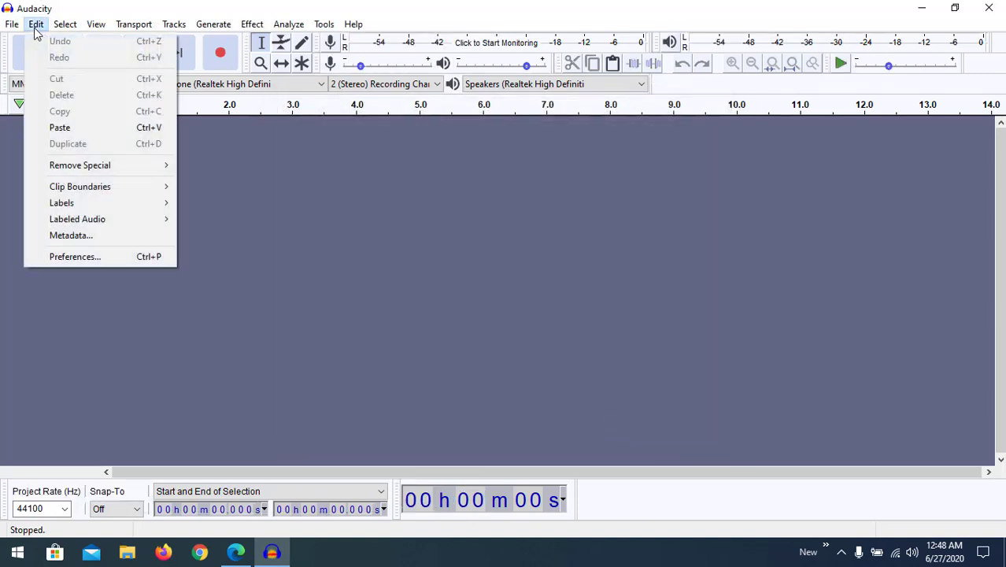
{"action": "left_click", "coordinate": [98, 258]}
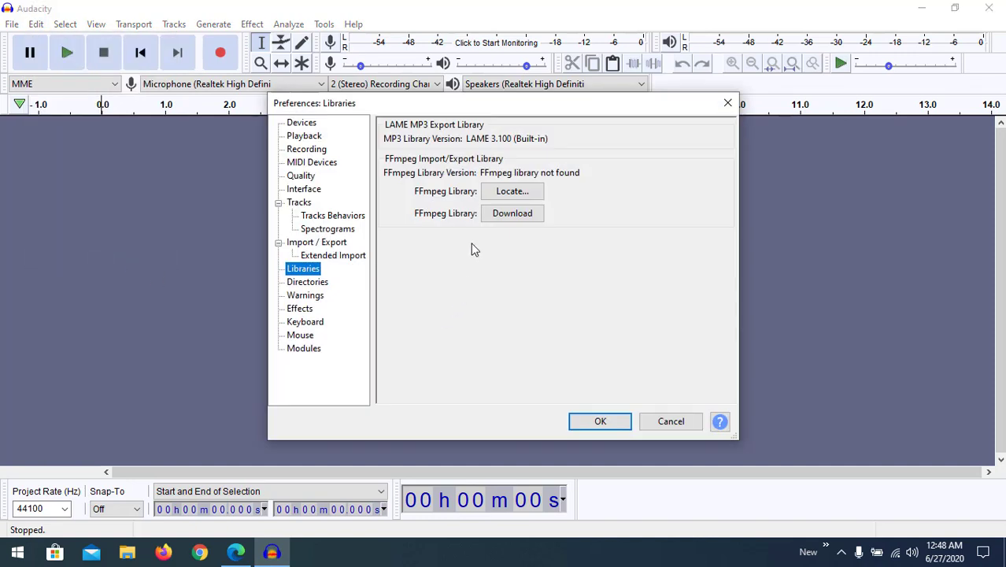
{"action": "left_click", "coordinate": [504, 198]}
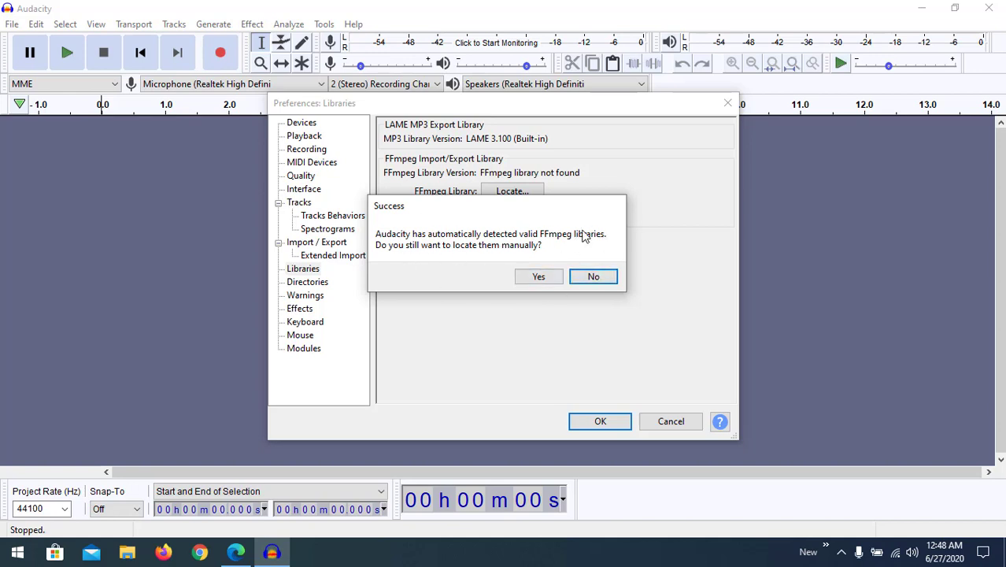
{"action": "left_click", "coordinate": [587, 280]}
{"action": "left_click", "coordinate": [594, 279]}
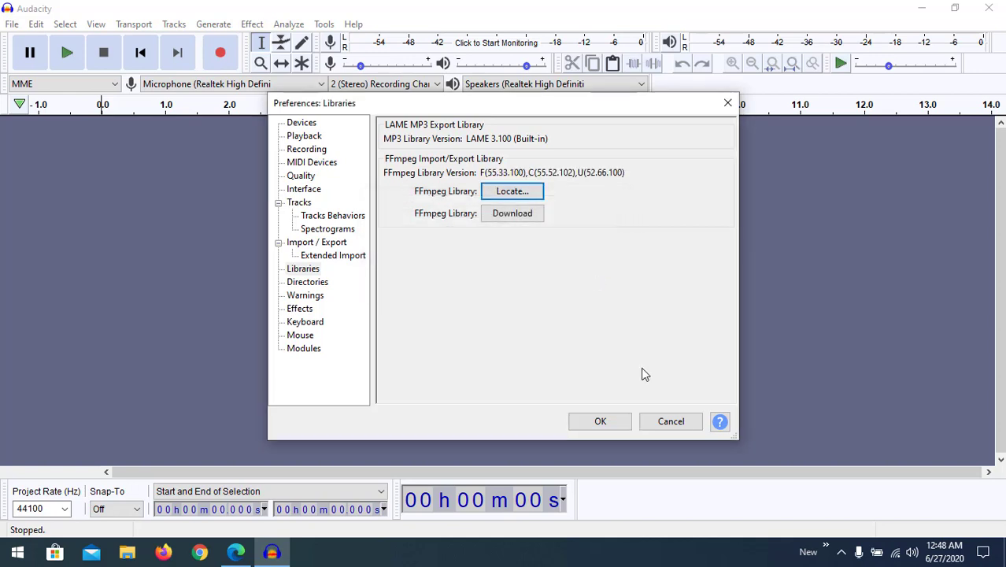
{"action": "left_click", "coordinate": [600, 422]}
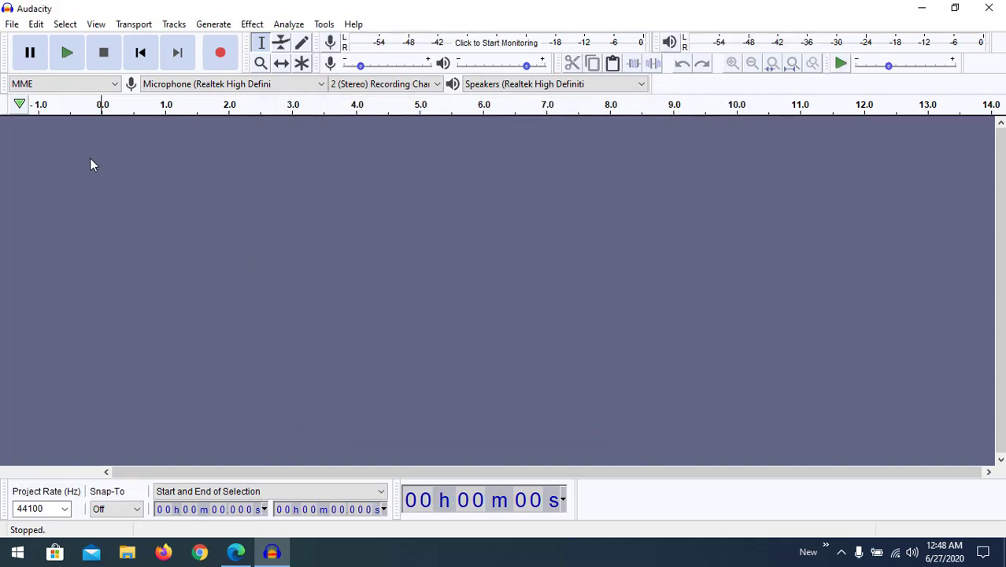
- Open the Droidcam.mp4 video file from the Droidcam folder
{"action": "left_click", "coordinate": [12, 24]}
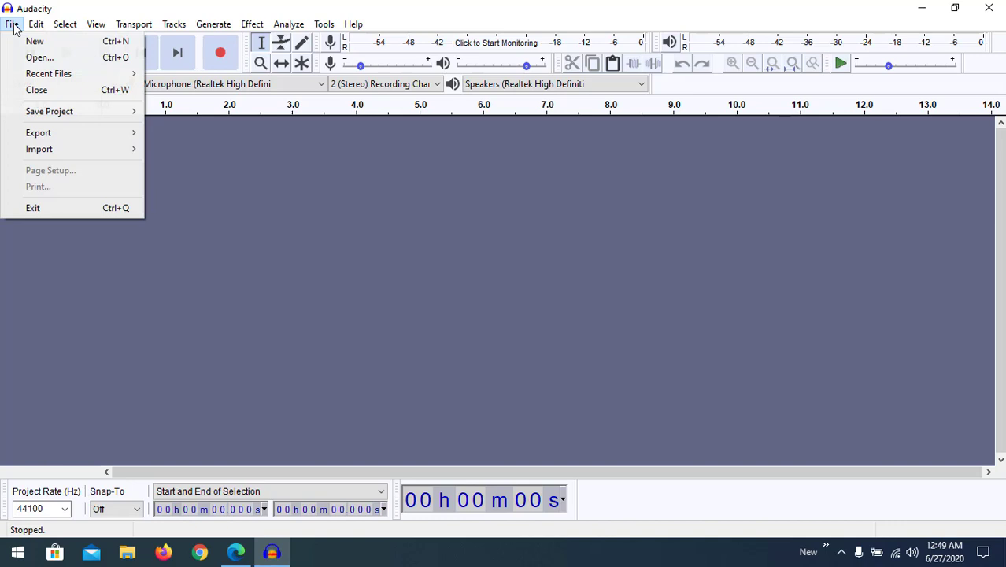
{"action": "left_click", "coordinate": [38, 58]}
{"action": "double_click", "coordinate": [164, 110]}
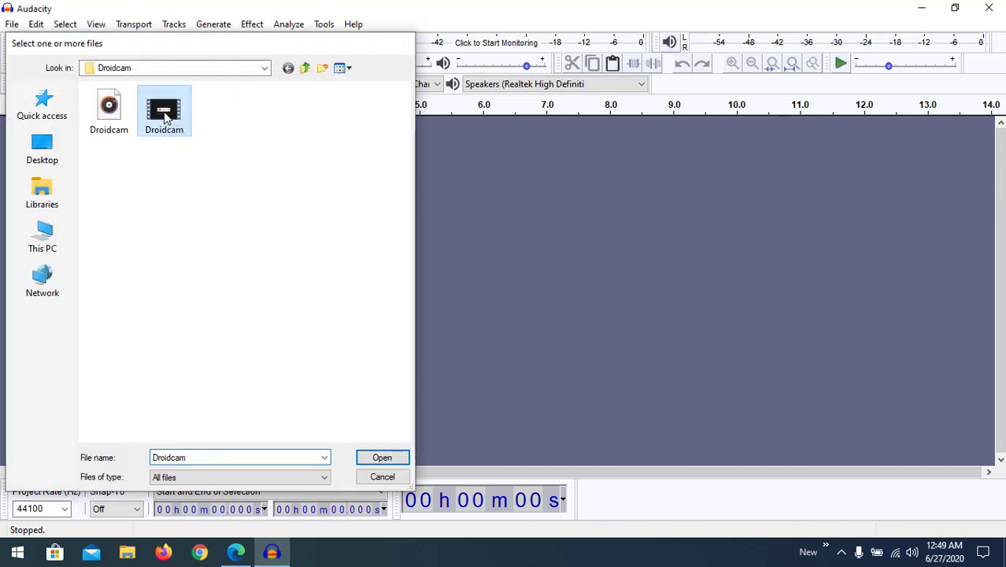